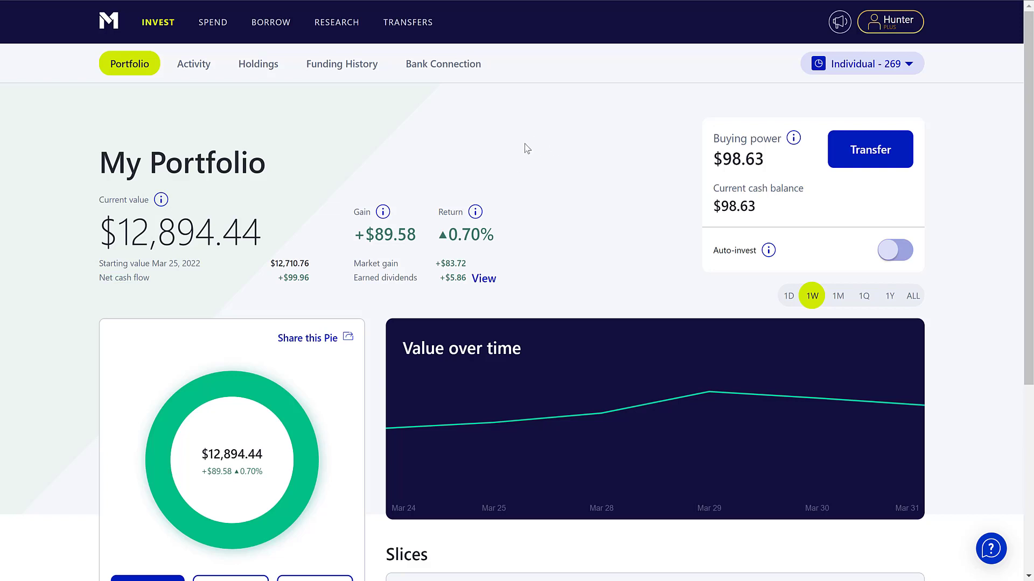
Switch the Value over time range through 1D and 1M to ALL, showing $12,878.90 and a $166.26 gain since Oct 2021.
drag(481, 235, 439, 235)
click(510, 231)
click(789, 297)
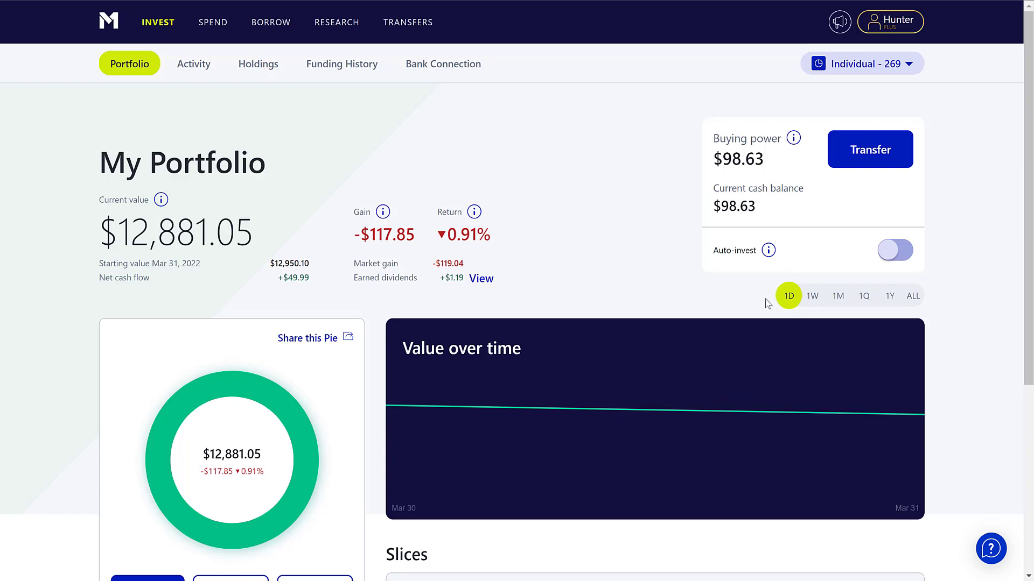
click(838, 297)
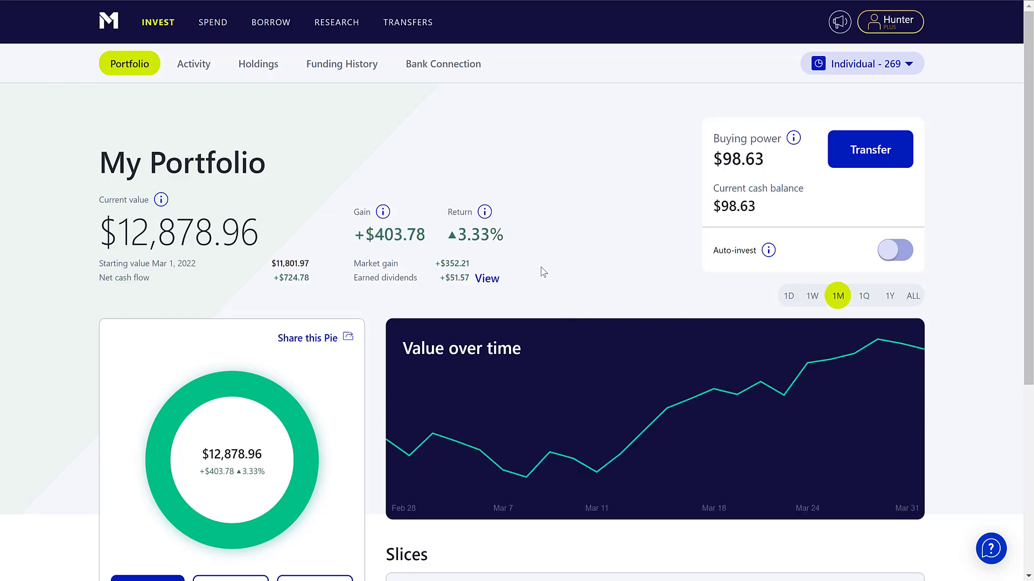
click(909, 299)
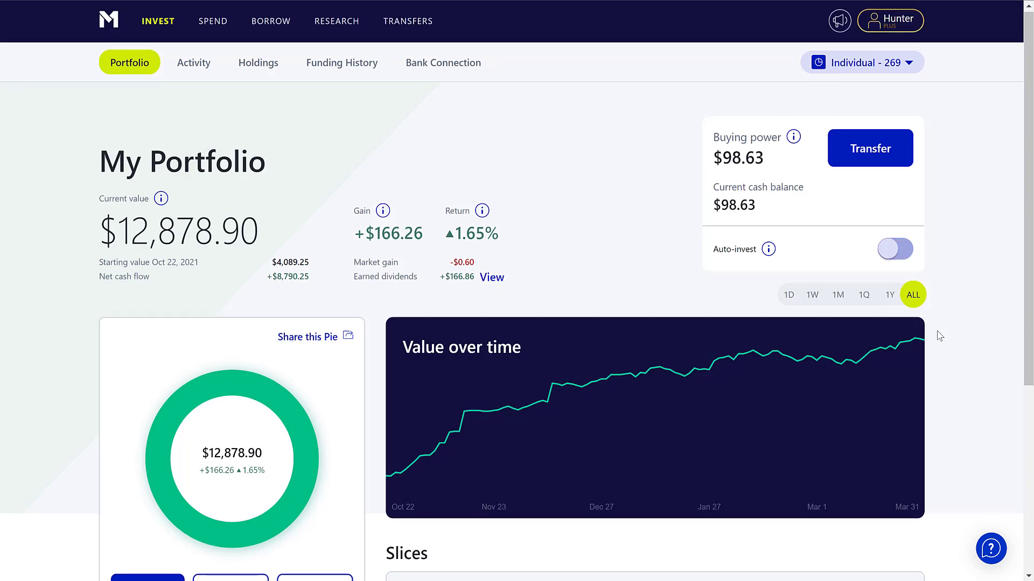
Set the range to 1M and open the Dividend Portfolio pie to review its slices ($12,877.22, up 3.32%).
scroll(938, 334, down, 3)
click(838, 101)
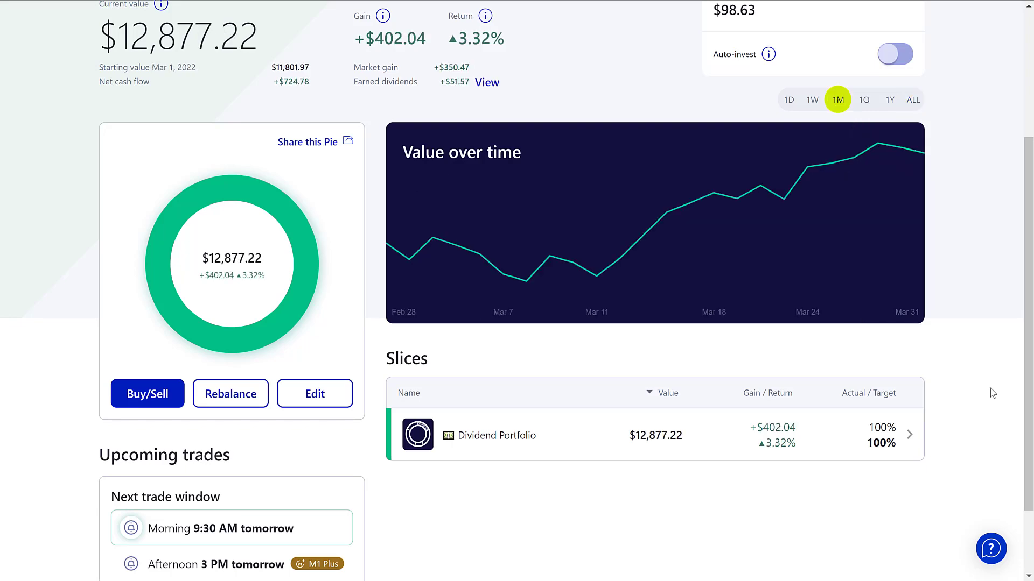
click(885, 446)
scroll(916, 426, down, 5)
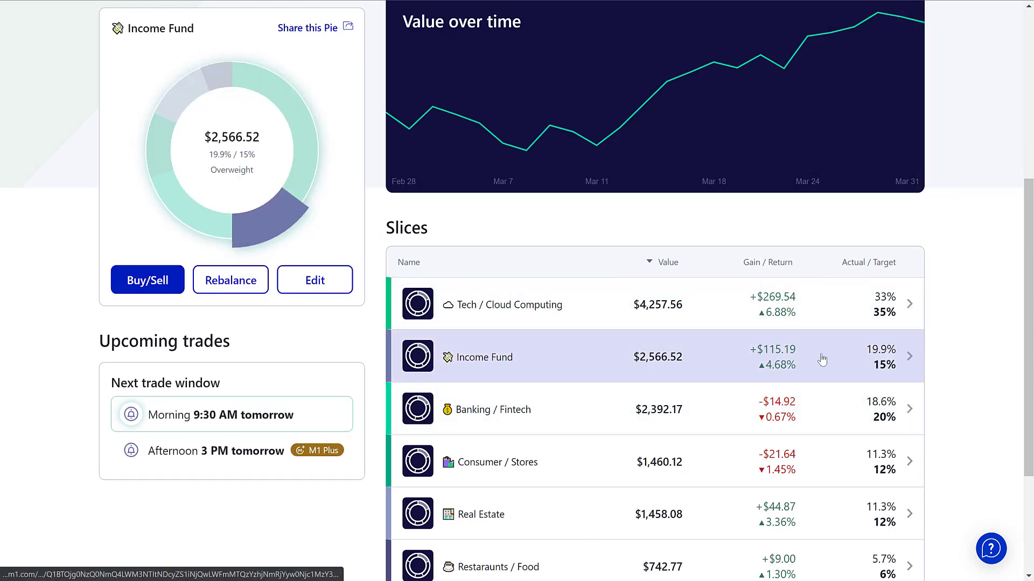
scroll(958, 334, down, 1)
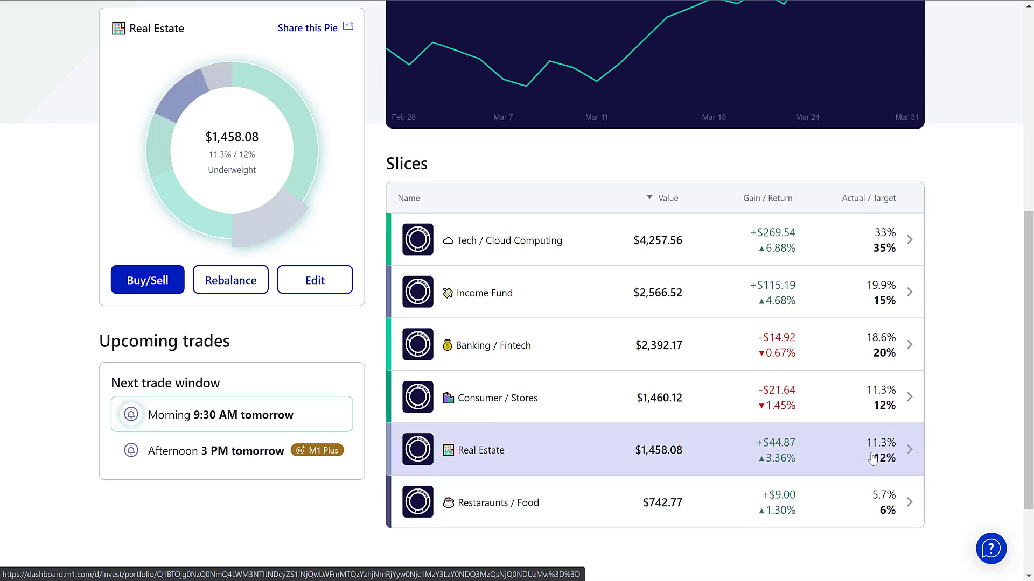
scroll(872, 450, up, 7)
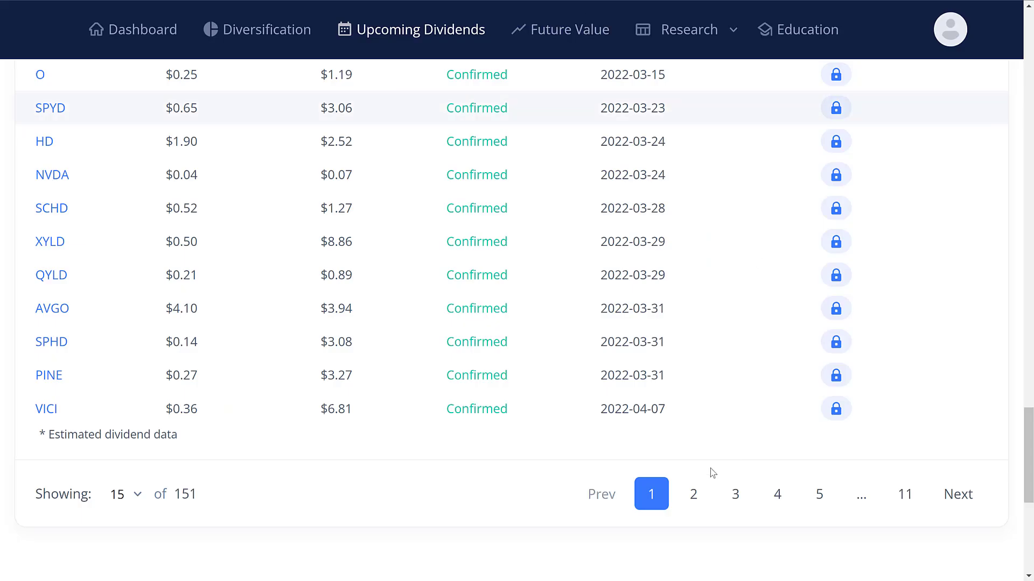
Bring up the Mar-22 bar on the Expected Dividends chart, showing about $41 expected.
scroll(369, 478, up, 10)
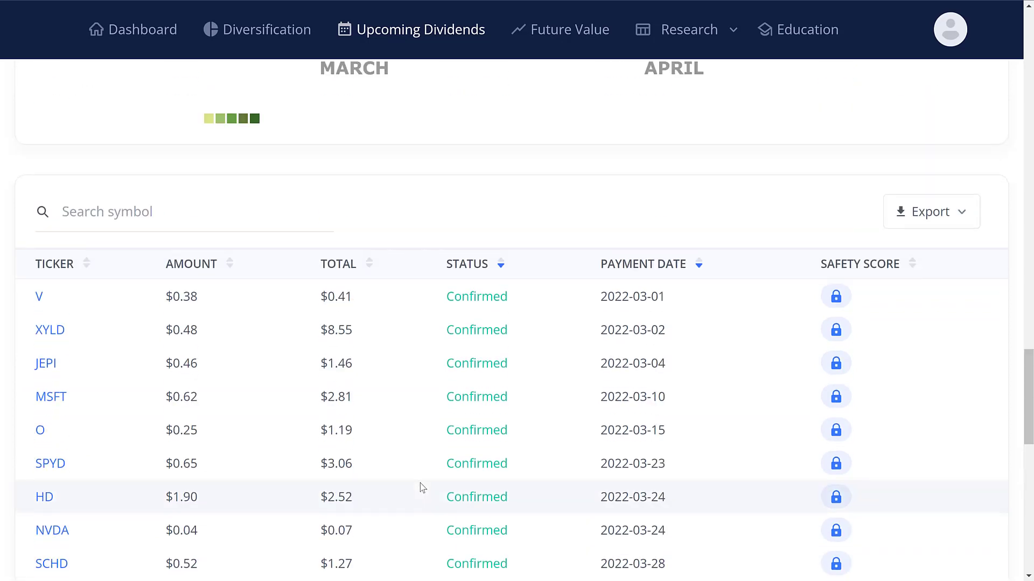
scroll(593, 492, up, 10)
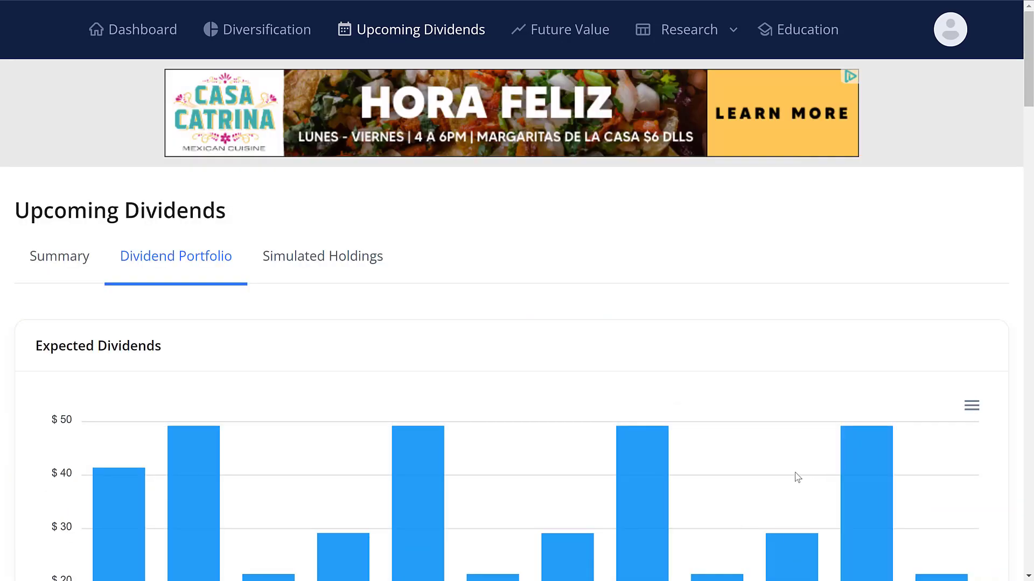
scroll(393, 149, down, 5)
scroll(212, 335, up, 1)
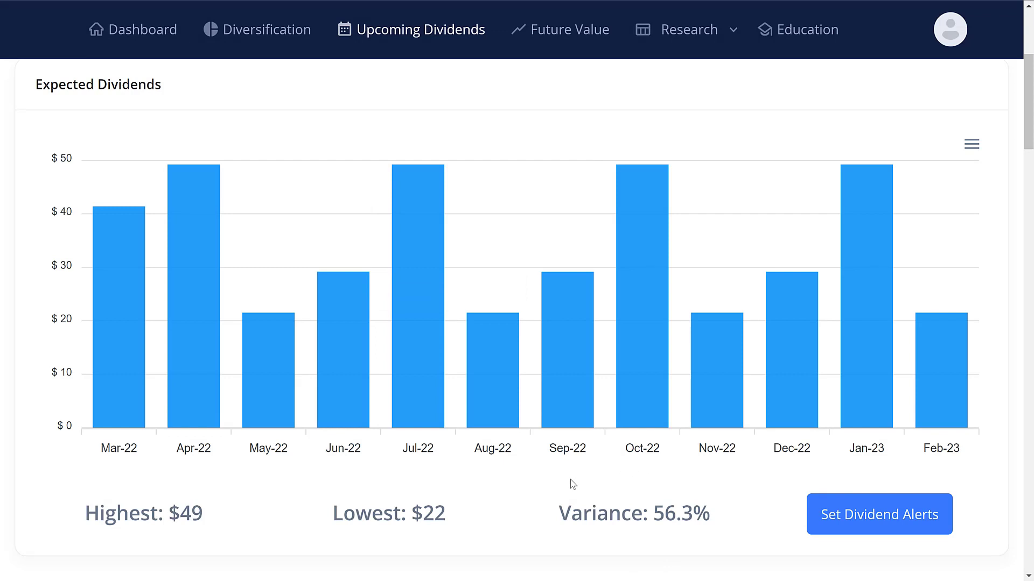
mouse_move(114, 322)
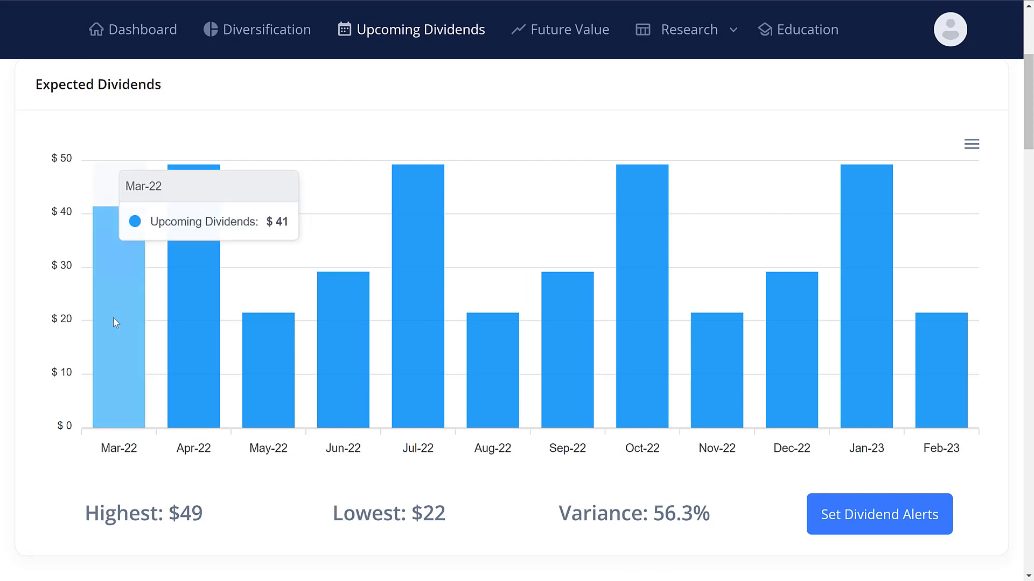
mouse_move(181, 309)
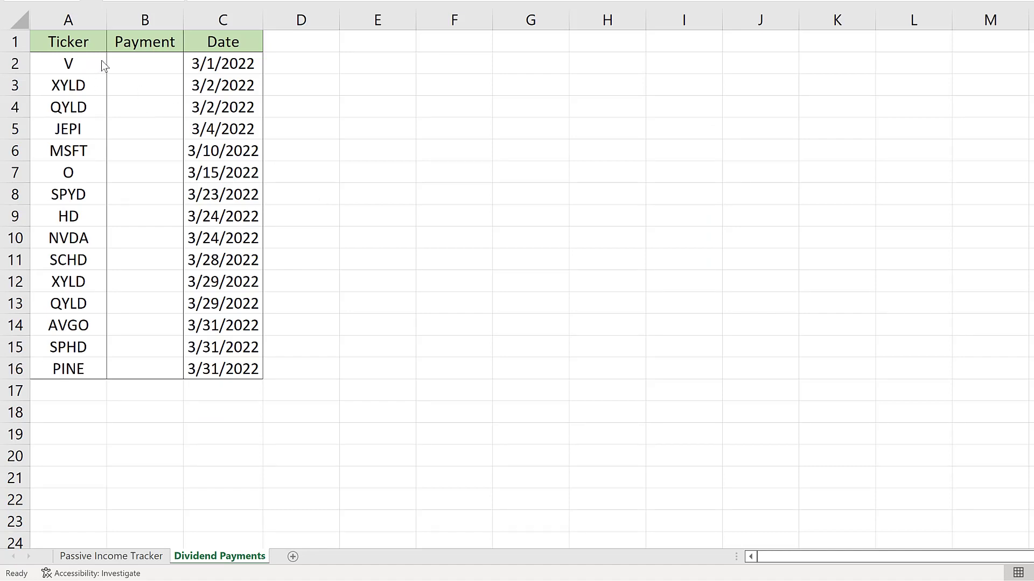
Enter $0.35 for V in B2 and $8.55 for XYLD in B3.
click(124, 63)
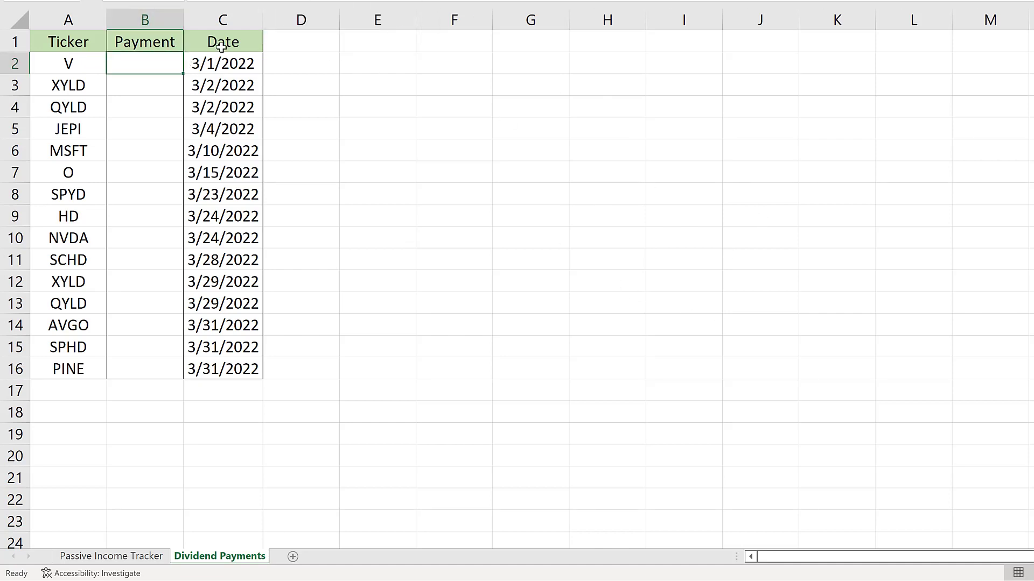
text($0.35)
click(149, 85)
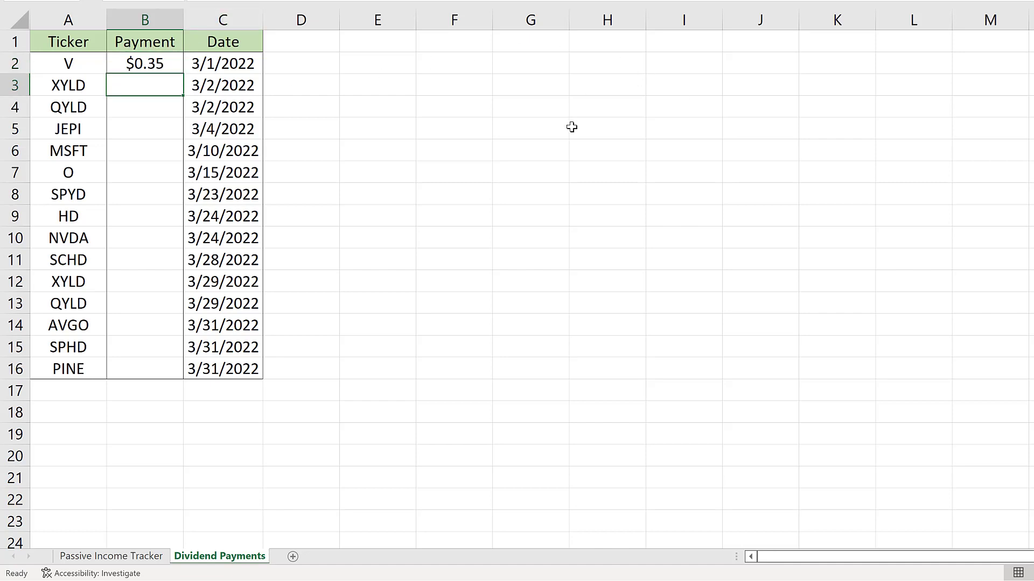
click(122, 111)
click(142, 86)
text(8.55)
key(ctrl+Return)
Paste $0.86 for QYLD, $1.46 for JEPI and $2.72 for MSFT into B4, B5 and B6.
click(141, 112)
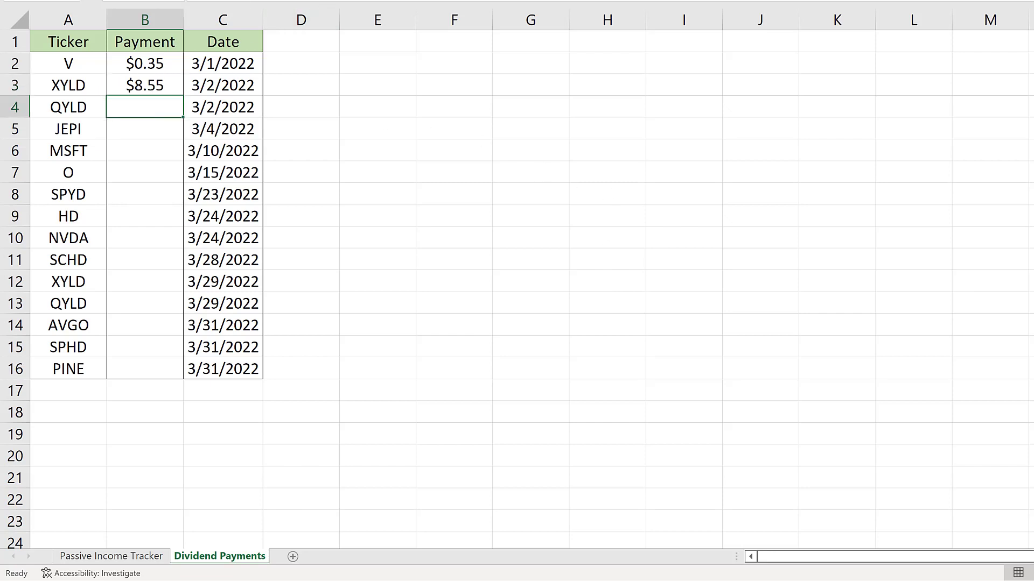
text($0.86)
click(142, 135)
text($1.46)
click(141, 153)
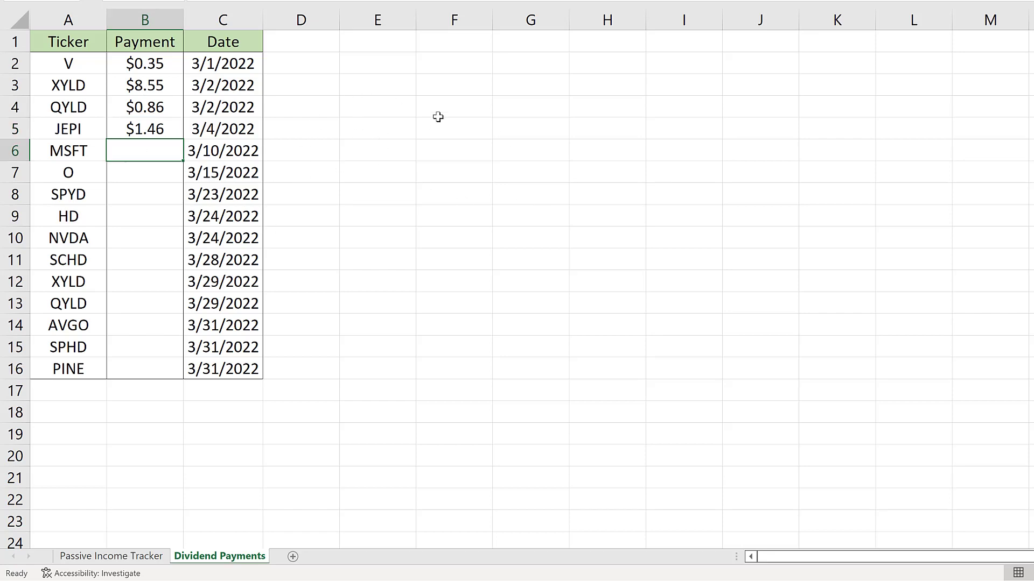
text($2.72)
Enter $1.19 for O, $3.06 for SPYD and $2.52 for HD in B7 to B9.
click(167, 173)
text($1.19)
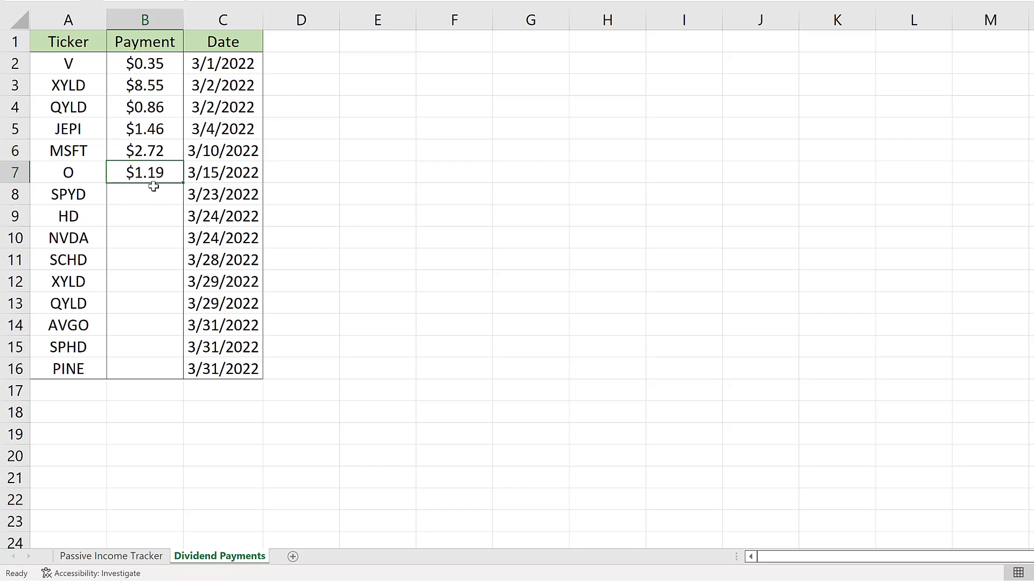
click(156, 189)
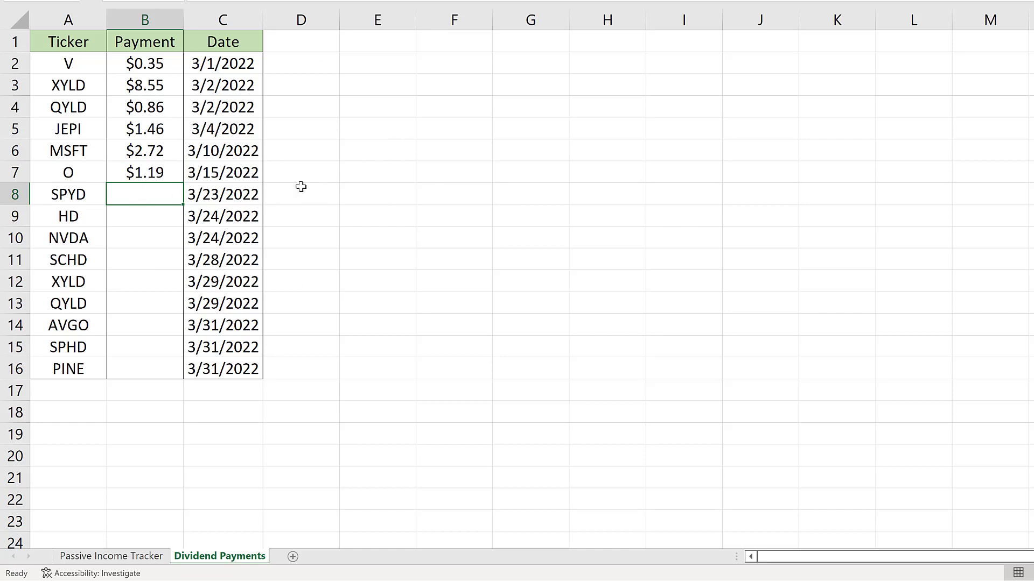
text($3.06)
click(164, 216)
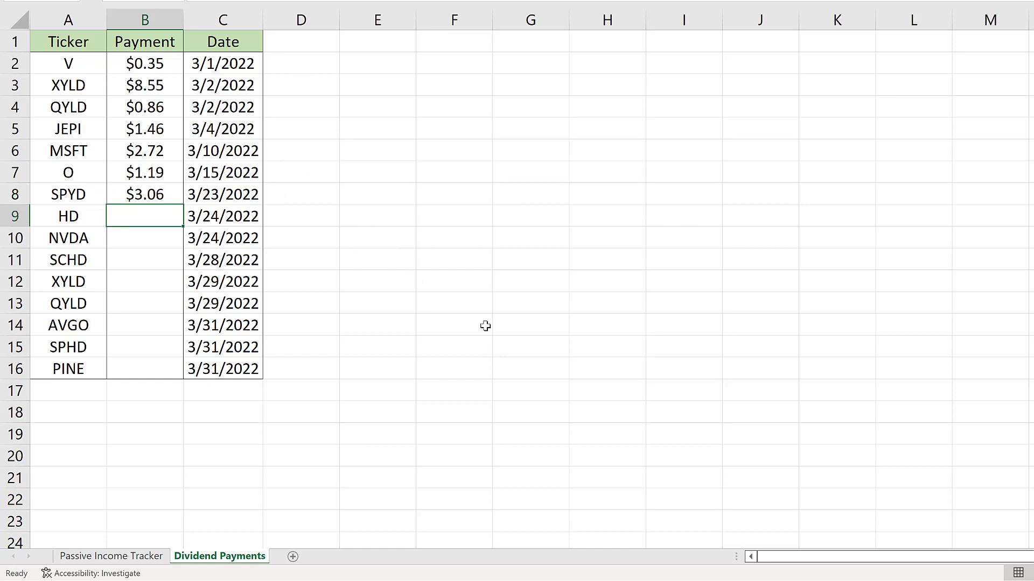
text($2.52)
Enter $0.06 for NVDA, $1.27 for SCHD and $8.86 for the second XYLD in B10 to B12.
click(150, 242)
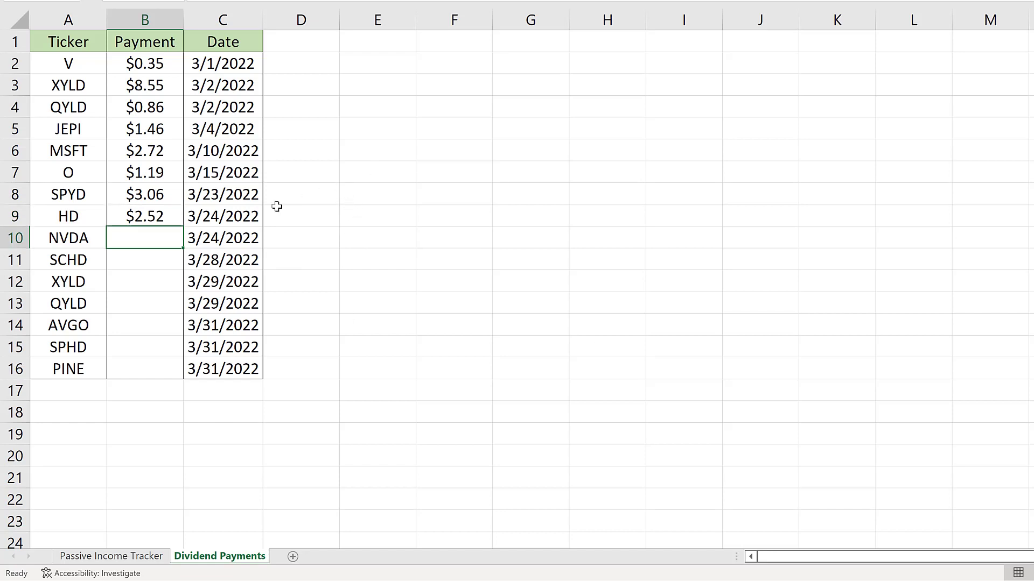
text($0.06)
click(156, 260)
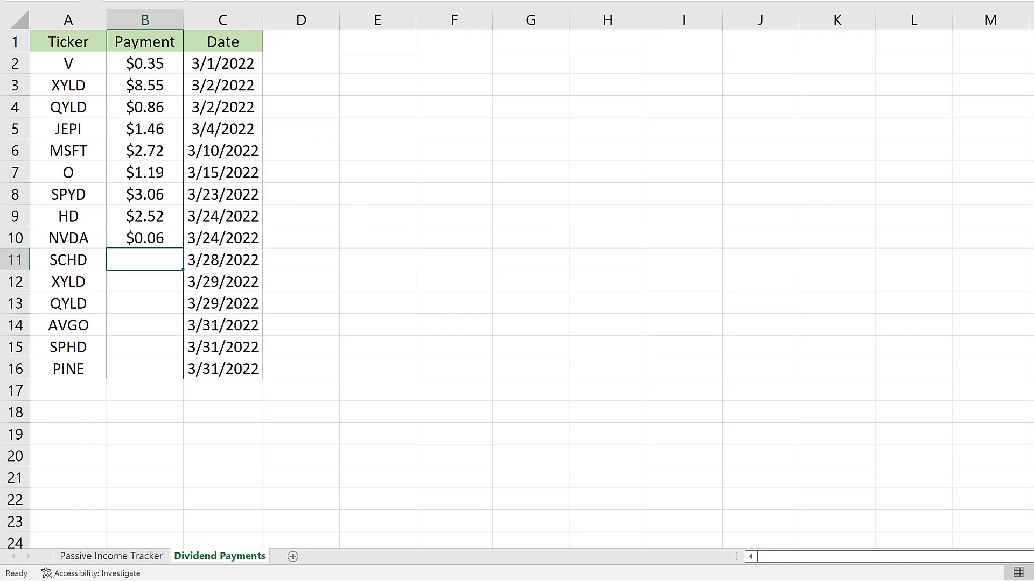
text($1.27)
click(121, 280)
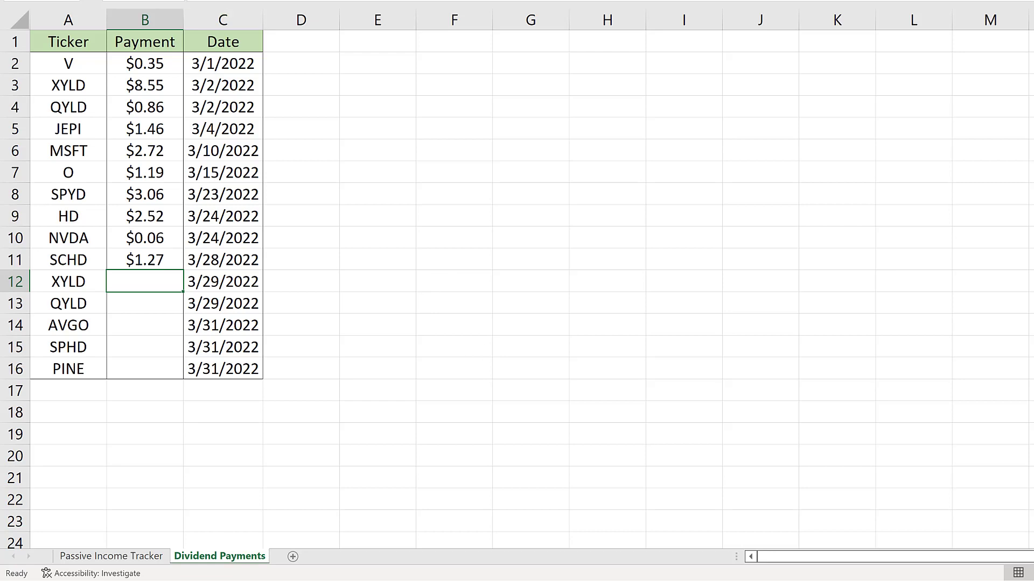
text($8.86)
click(162, 308)
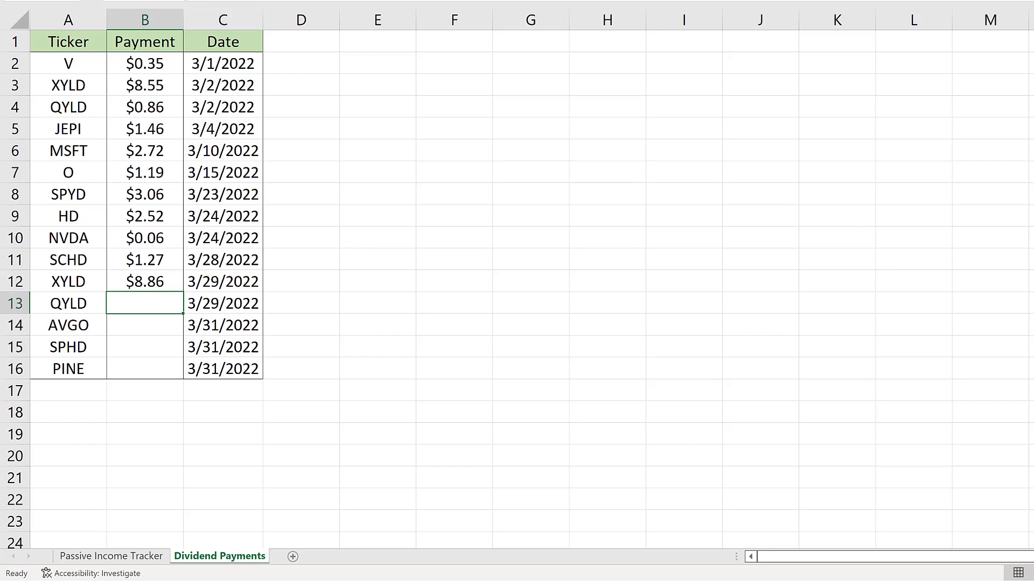
Enter $0.89 for QYLD, $3.94 for AVGO, $3.08 for SPHD and $3.27 for PINE in B13 to B16.
text($0.89)
click(141, 110)
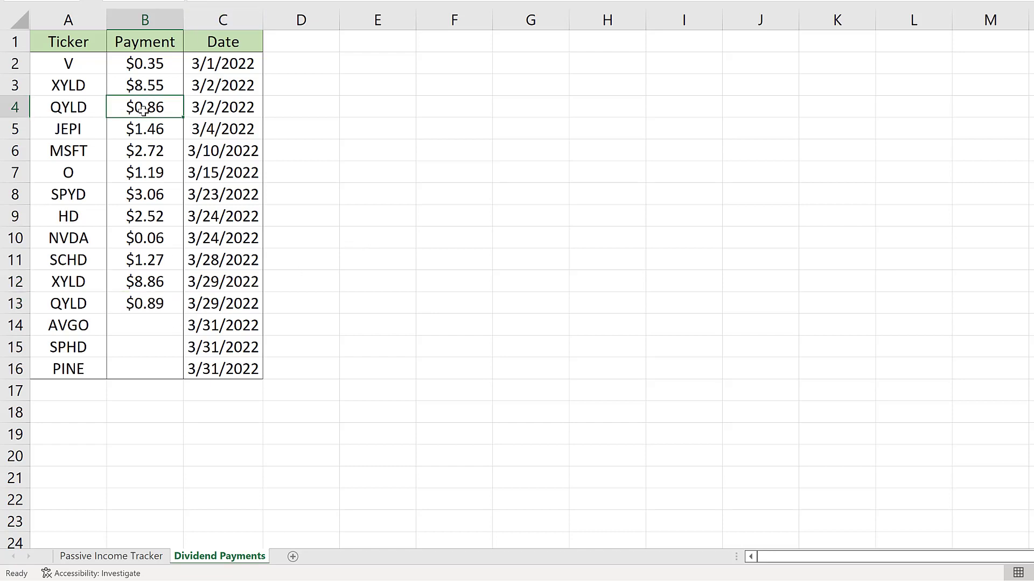
click(151, 312)
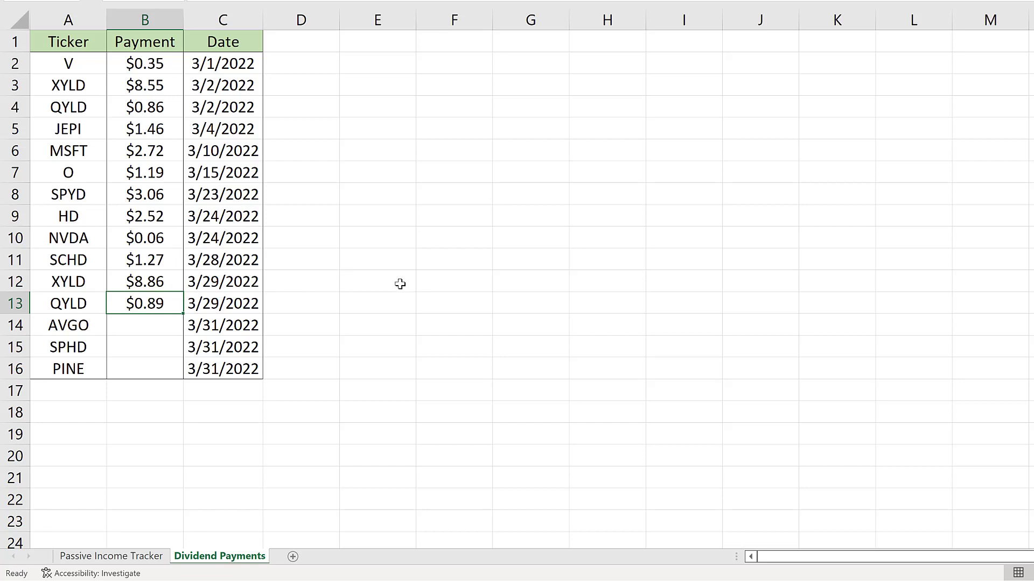
click(142, 324)
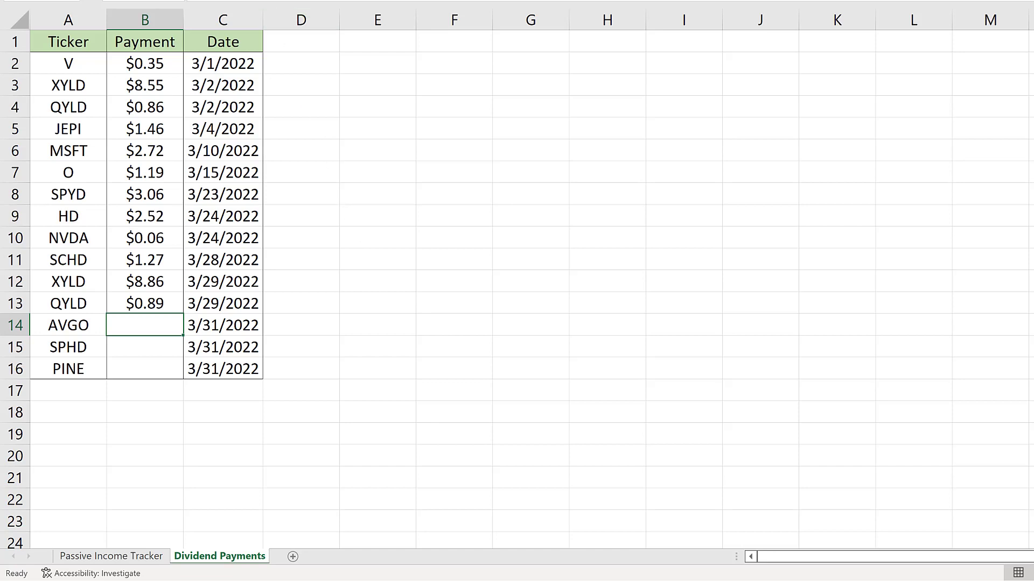
text($3.94)
click(178, 347)
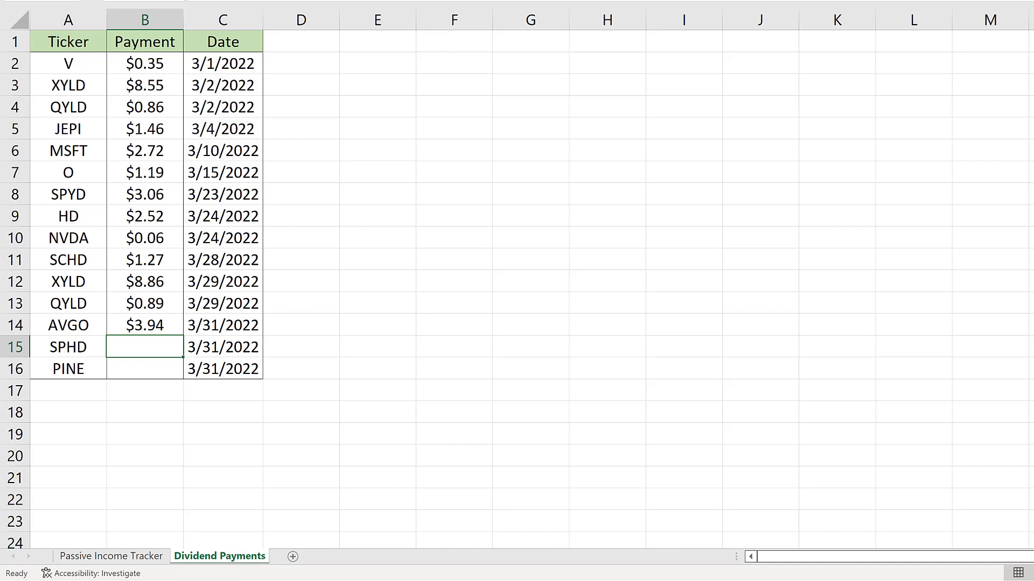
text($3.08)
key(Return)
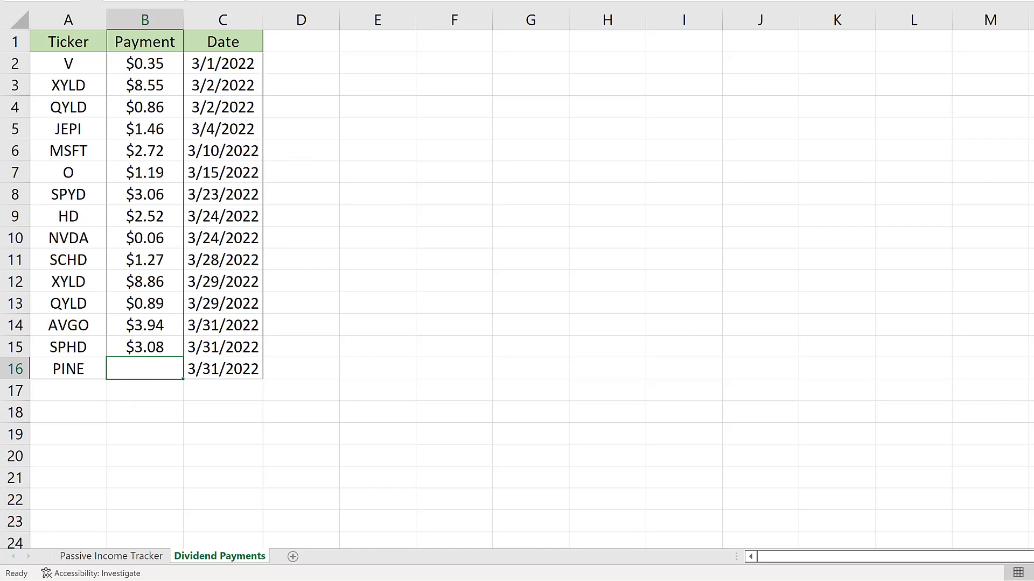
text(3.27)
key(ctrl+Return)
AutoSum the payments in B2:B16 to get a $42.08 March total.
drag(173, 85, 171, 381)
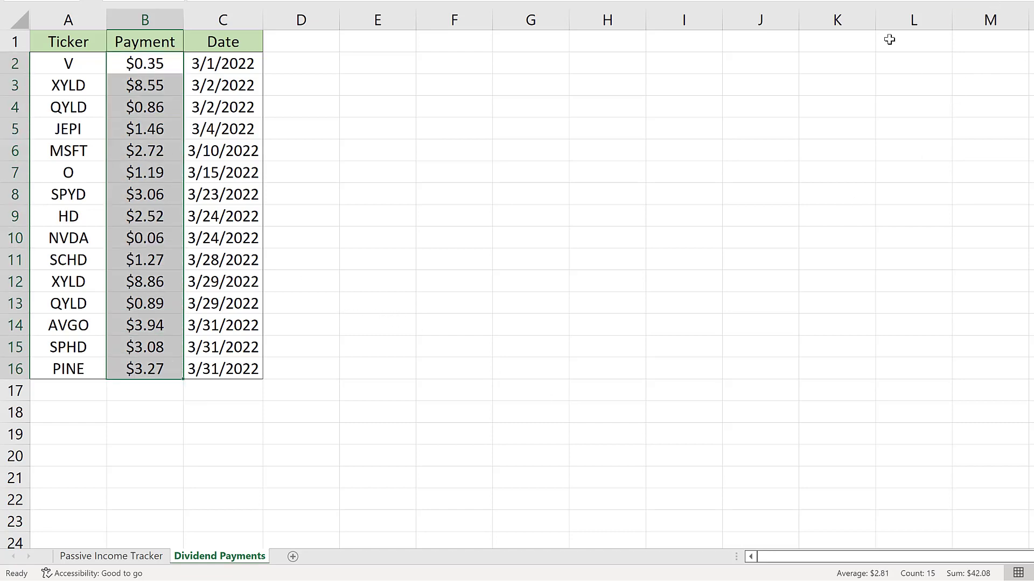
key(alt+equal)
click(473, 194)
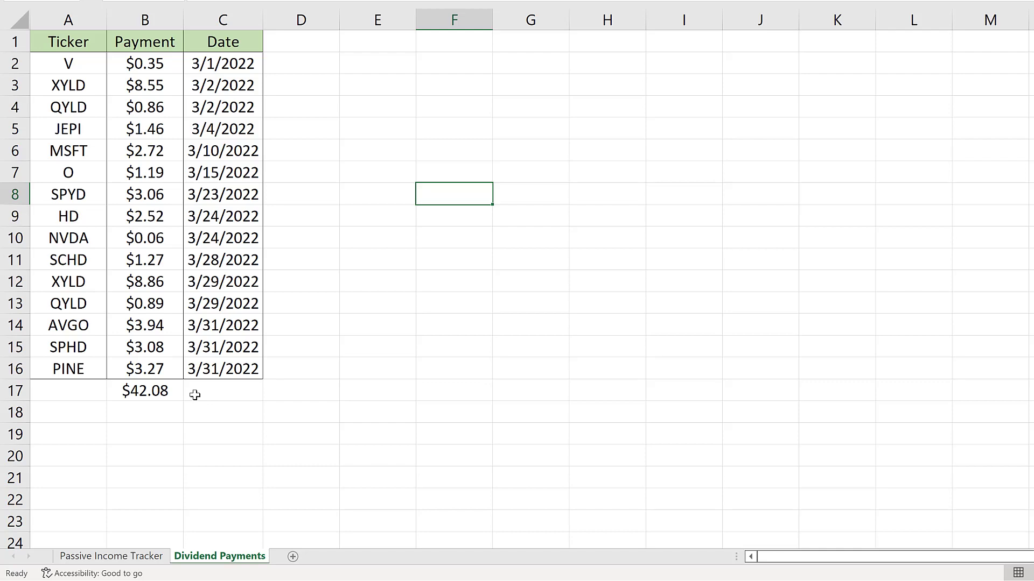
Enter 42.08 as March 2022 in the Passive Income Tracker, raising the 2022 YTD total to $109.75.
click(131, 560)
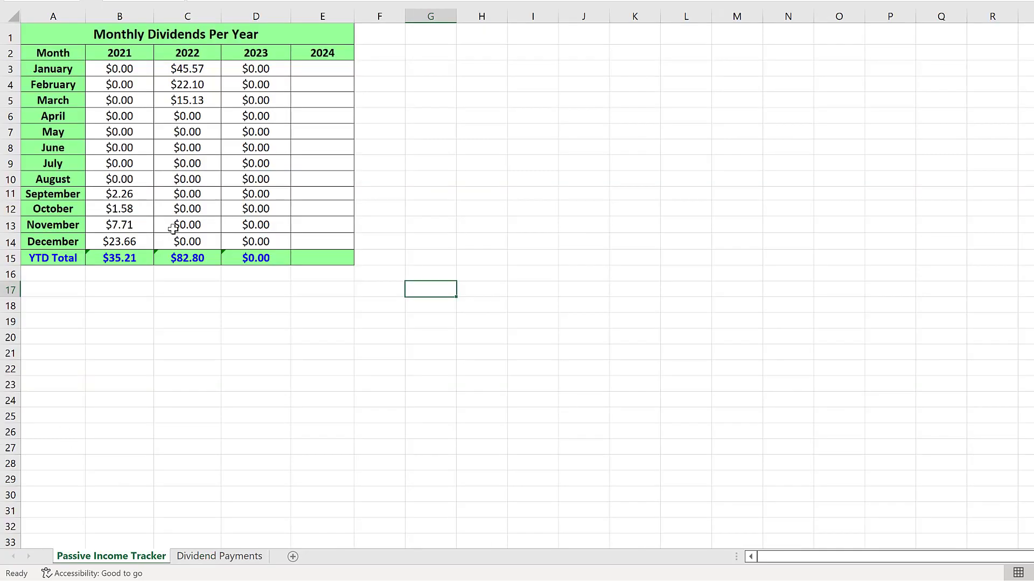
click(192, 105)
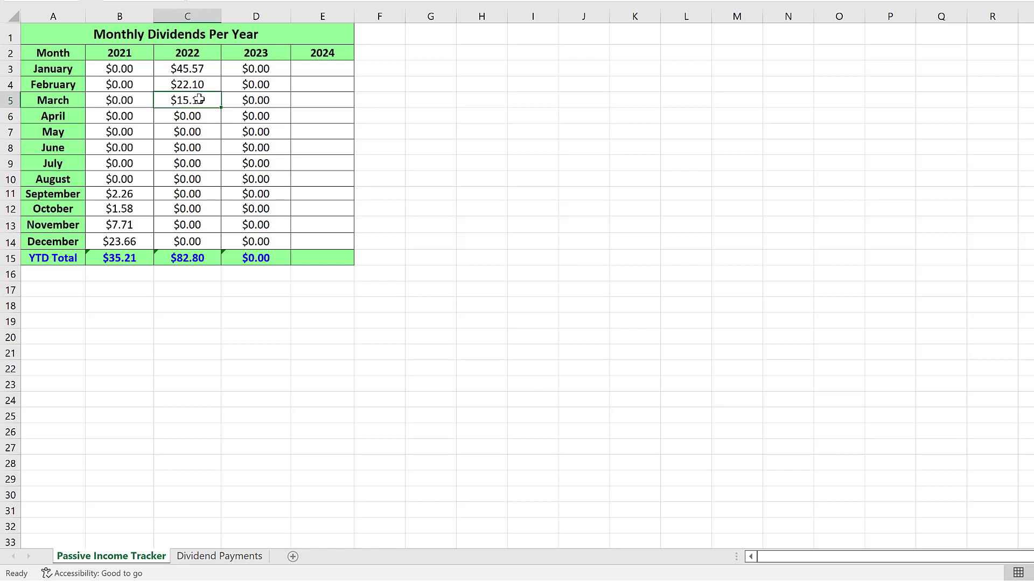
text(42.08)
key(Return)
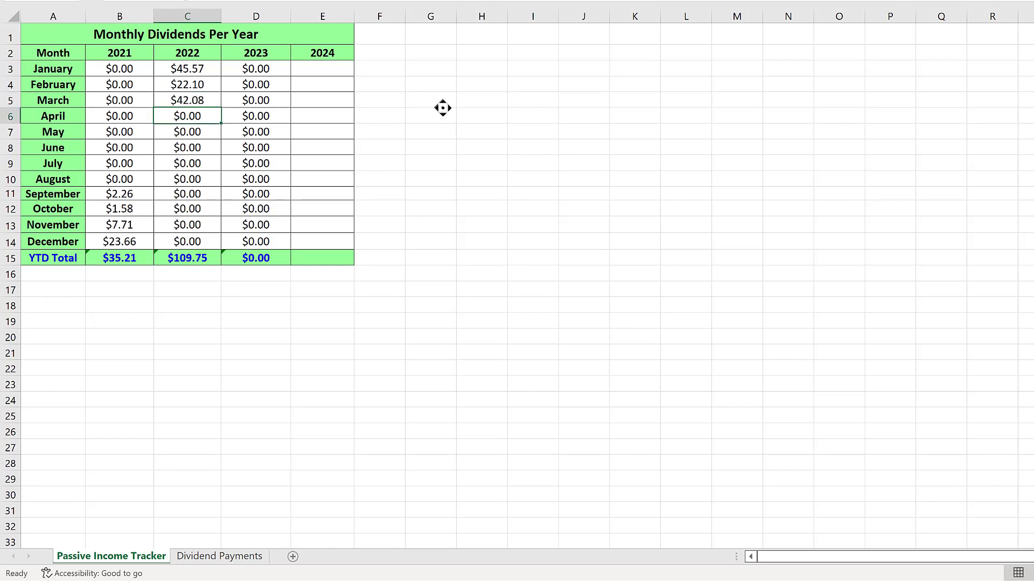
click(188, 260)
click(323, 292)
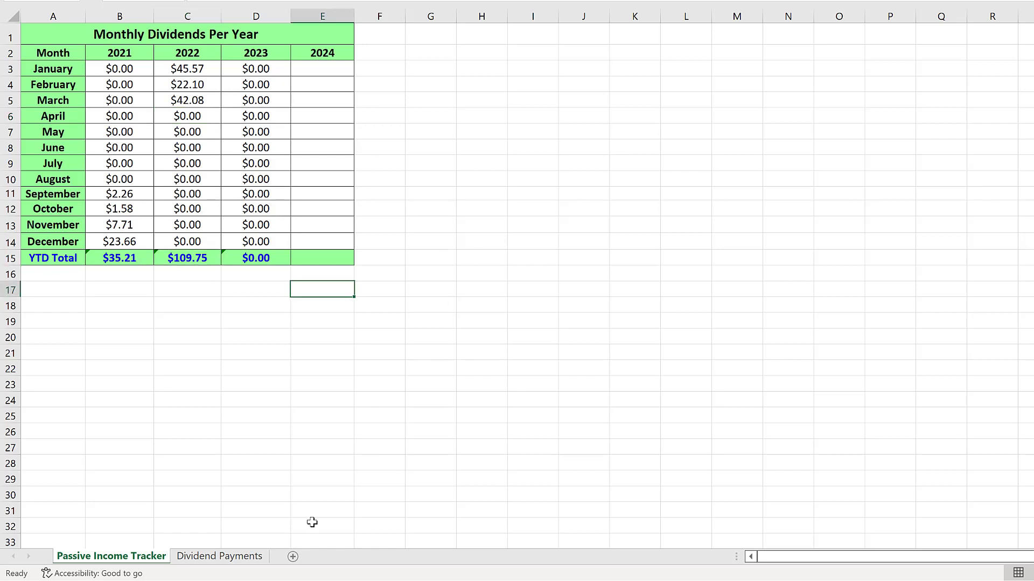
Return to the Dividend Payments sheet.
click(253, 557)
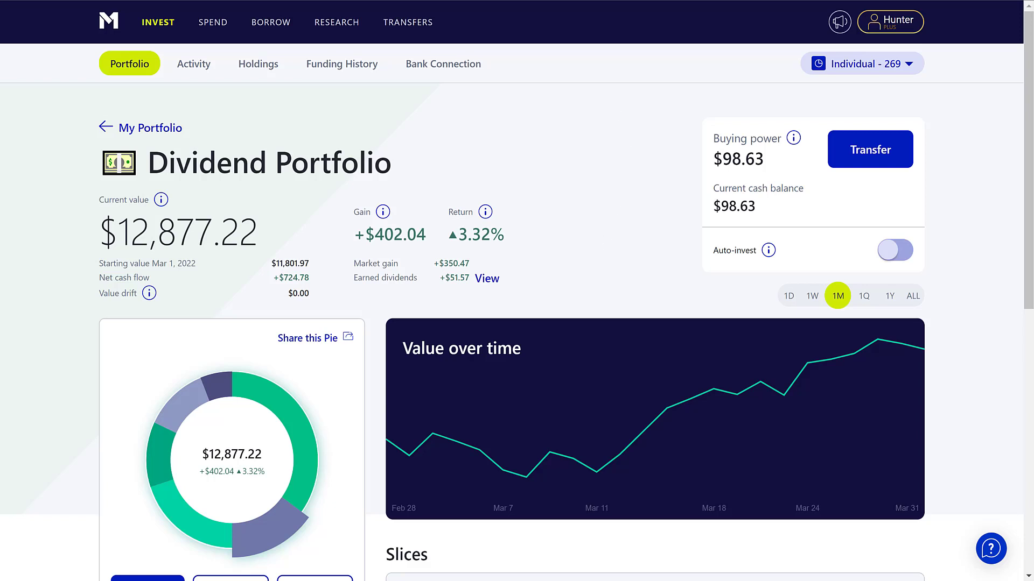
Search Google for 'calculator' in a new browser tab.
key(ctrl+t)
text(calculator)
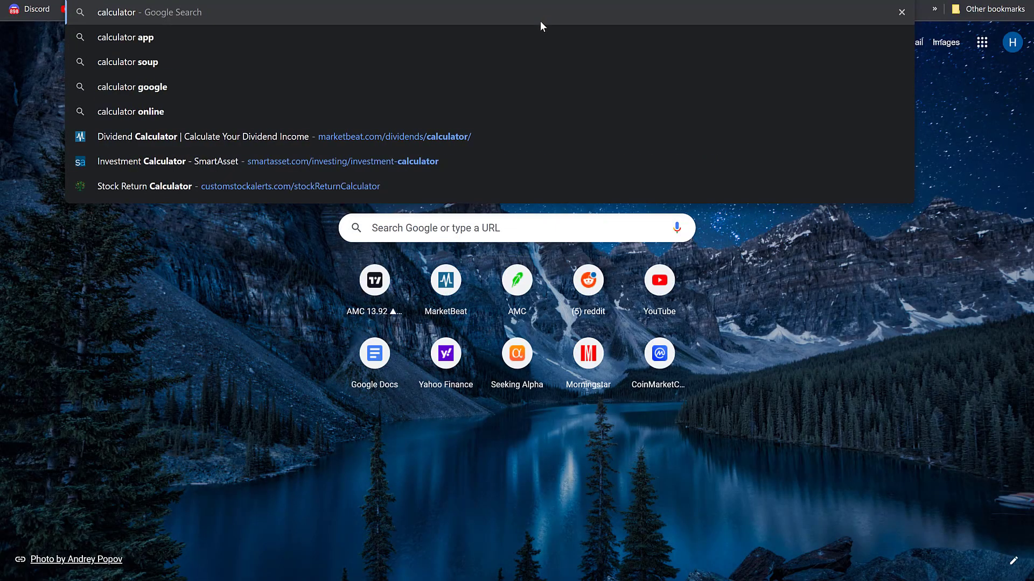
key(Return)
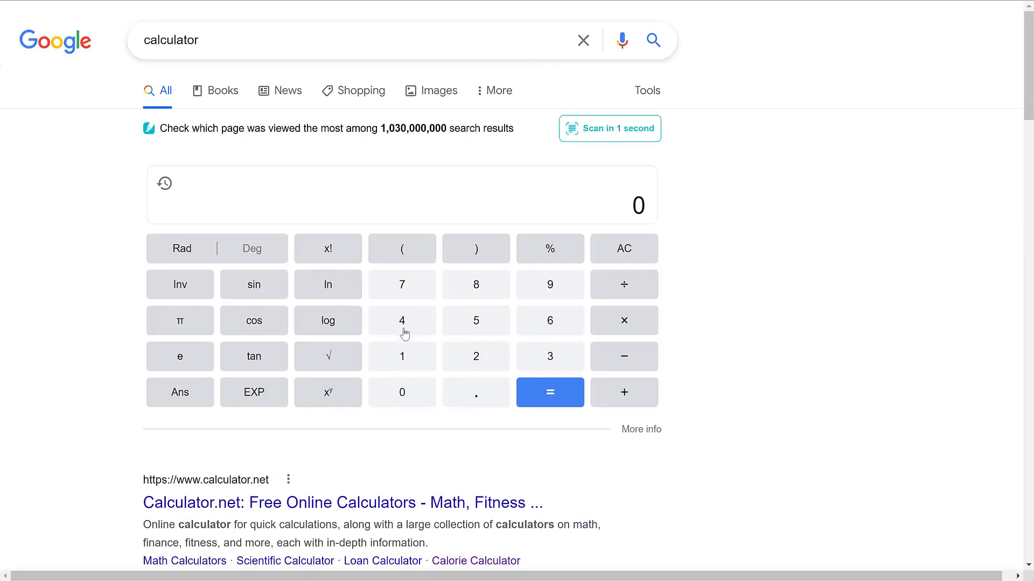
Compute 13000 × .075 = 975 on the Google calculator.
click(402, 352)
click(534, 360)
click(398, 400)
double_click(400, 400)
click(740, 433)
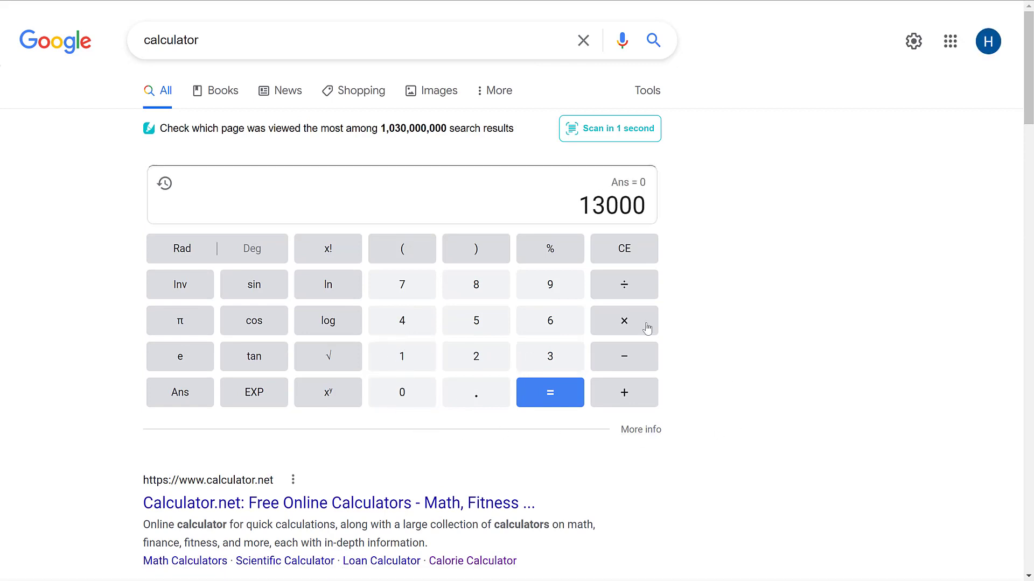
click(639, 323)
click(458, 399)
click(415, 400)
click(408, 291)
click(464, 322)
click(526, 399)
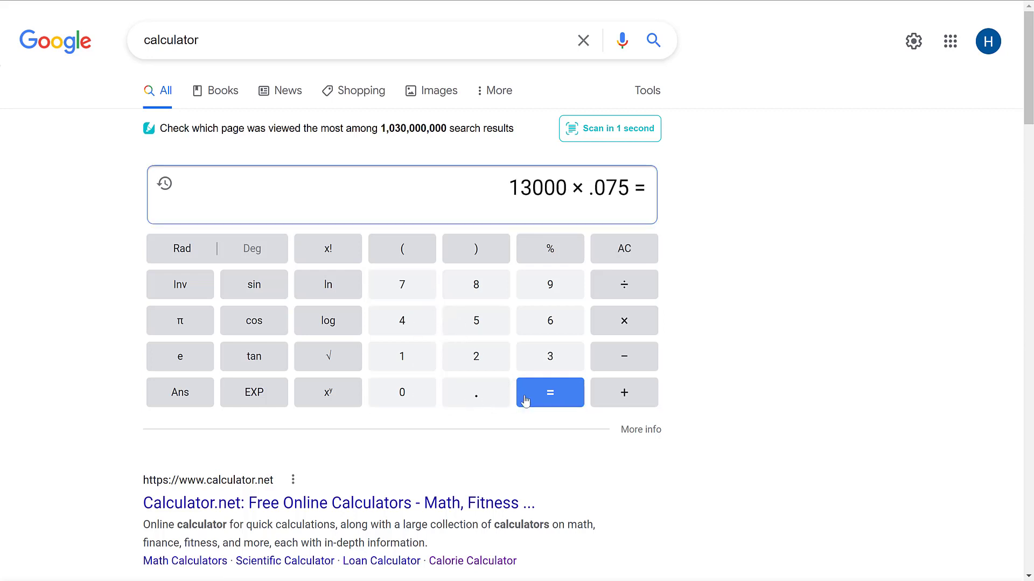
Divide 975 by 12 to get 81.25 per month.
click(638, 291)
click(428, 364)
click(471, 358)
click(558, 397)
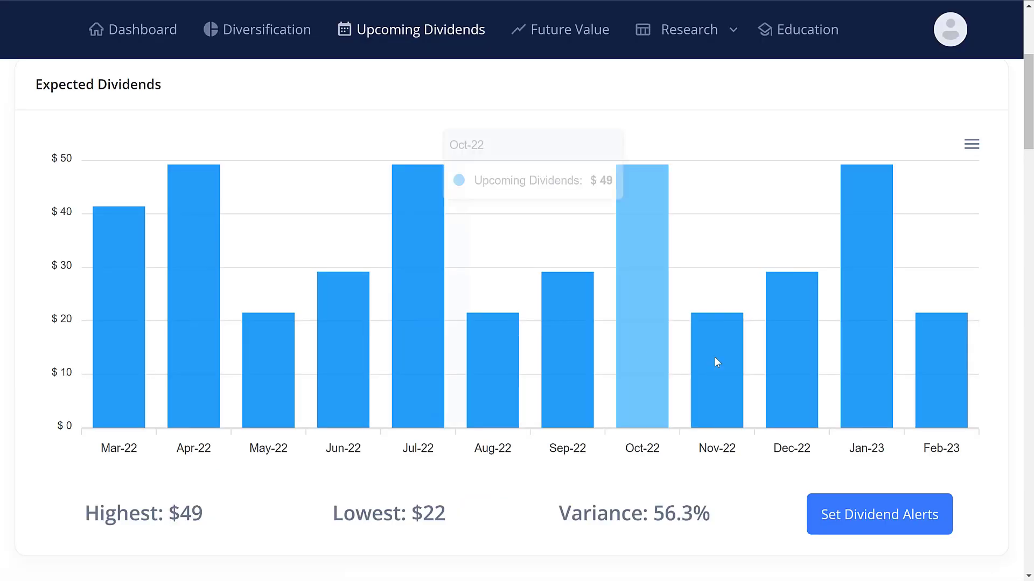
Review the Upcoming Dividends summary, then open the Dashboard showing $430 annual income and 3.32% yield.
scroll(666, 316, up, 5)
click(48, 262)
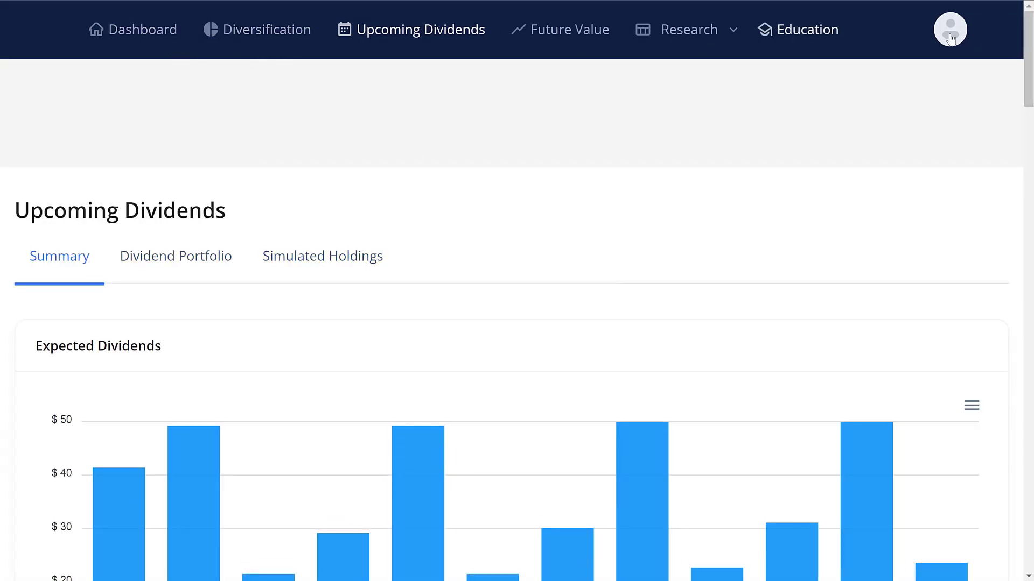
click(150, 31)
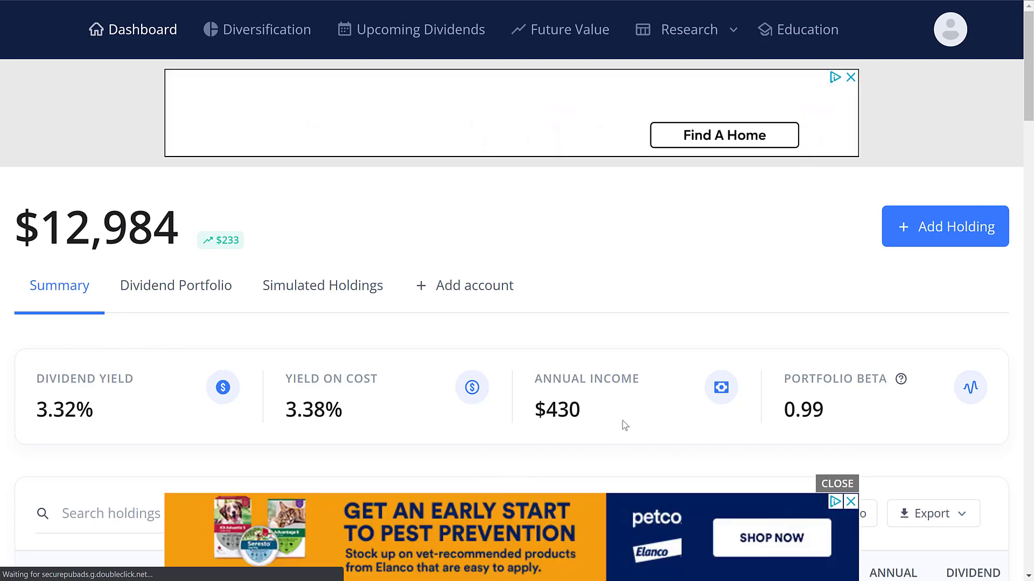
click(834, 485)
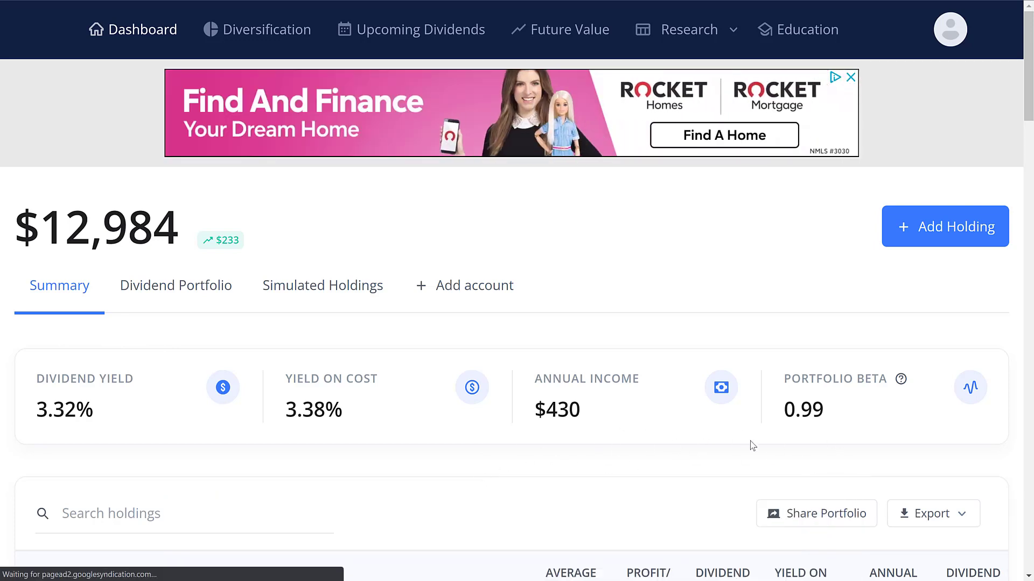